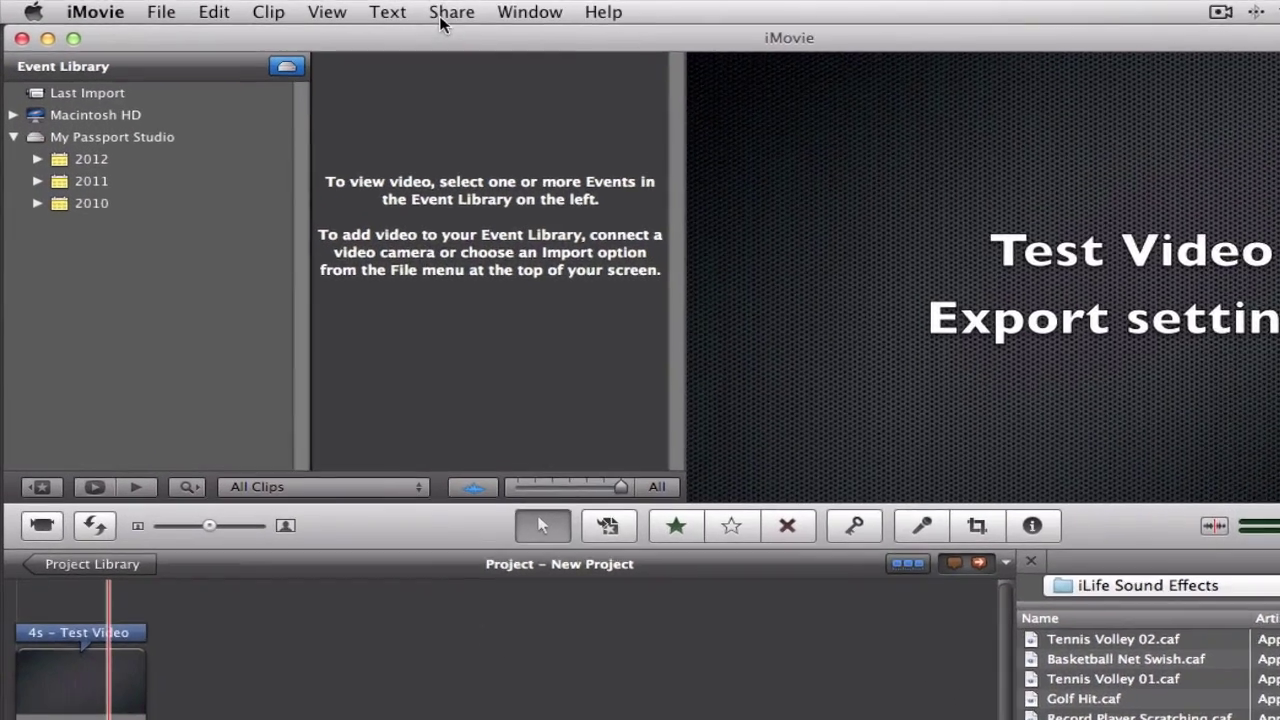
# Step: Open iMovie's Share menu to see the export choices for New Project
pyautogui.click(367, 9)
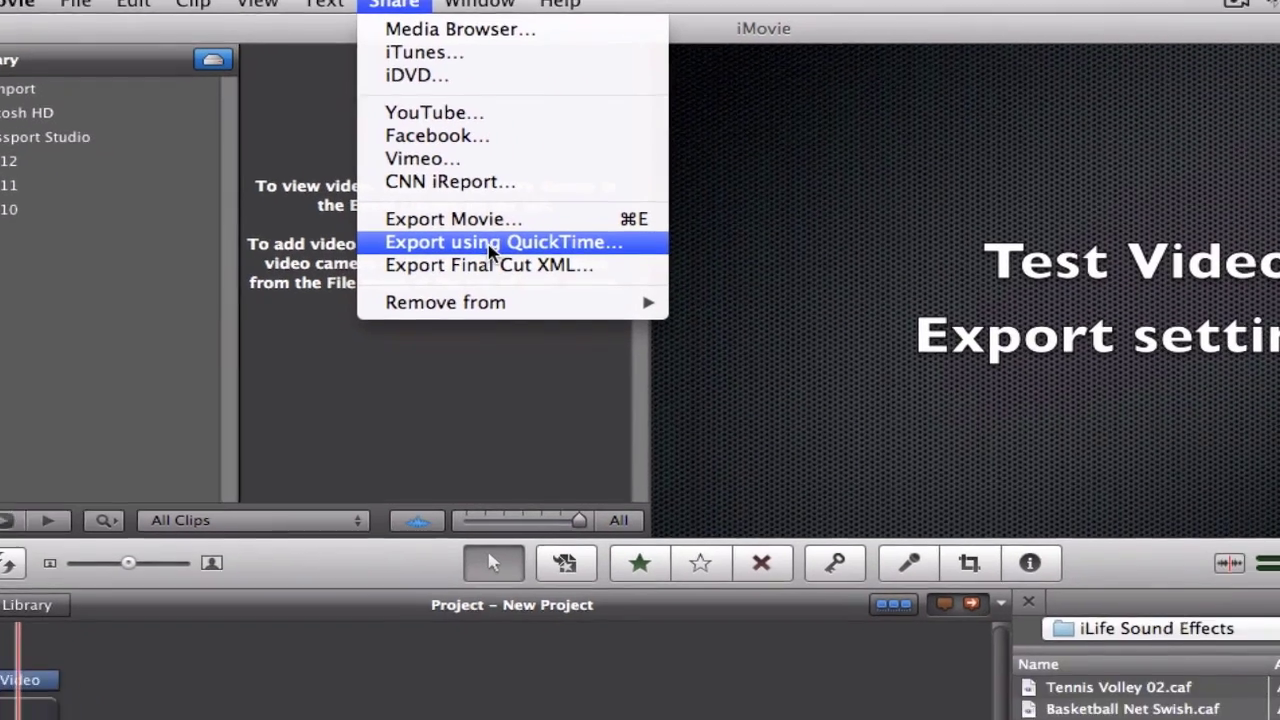
# Step: Start Export using QuickTime as Movie to QuickTime Movie and open its movie settings
pyautogui.click(490, 245)
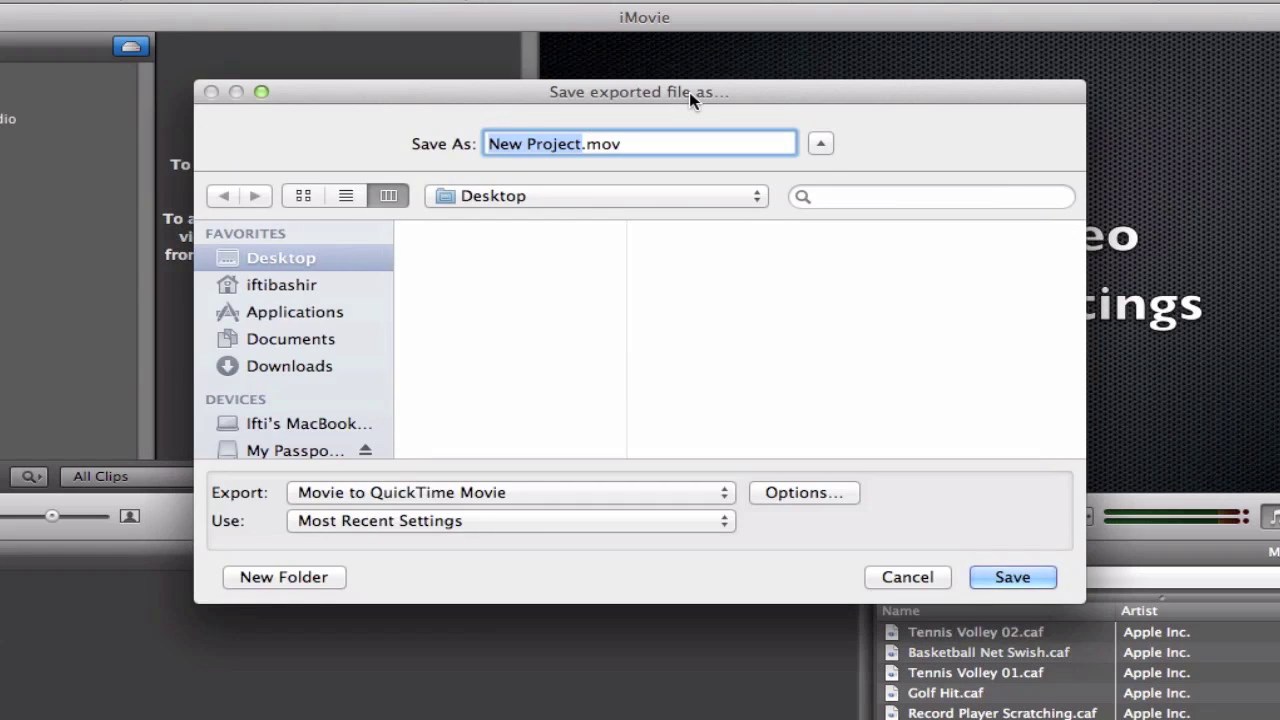
pyautogui.moveTo(689, 92); pyautogui.dragTo(680, 77)
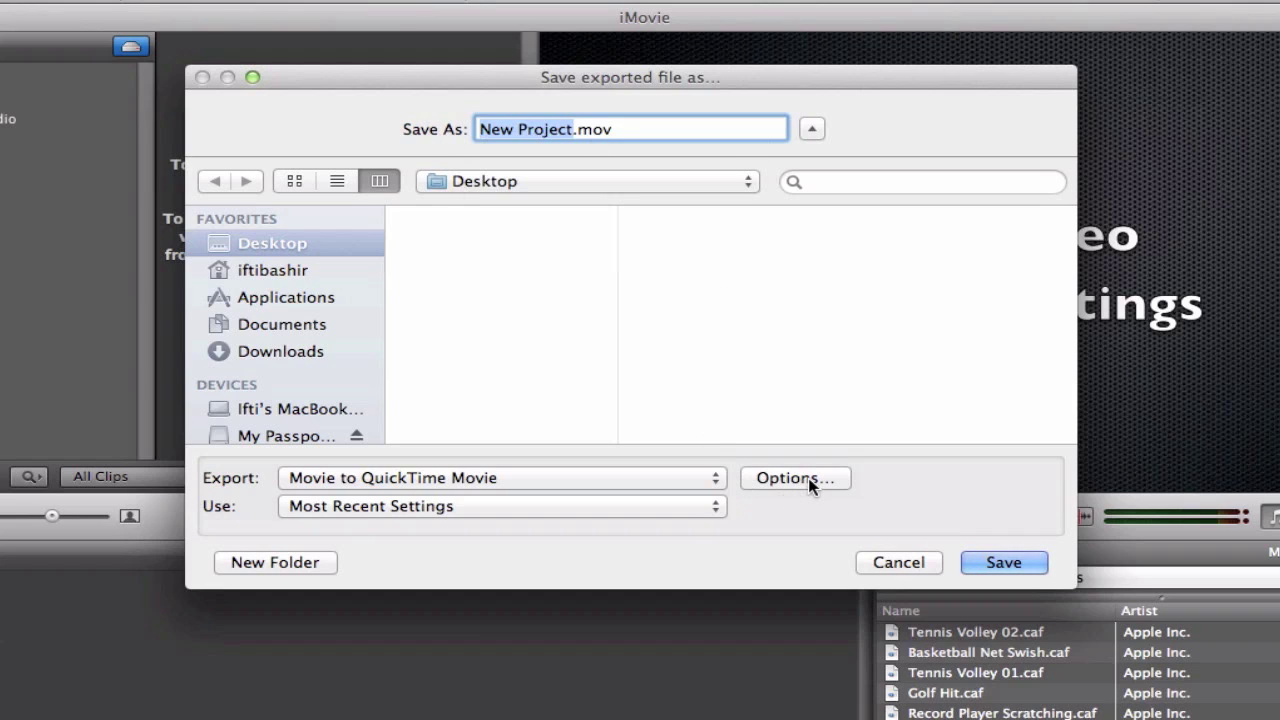
pyautogui.click(716, 478)
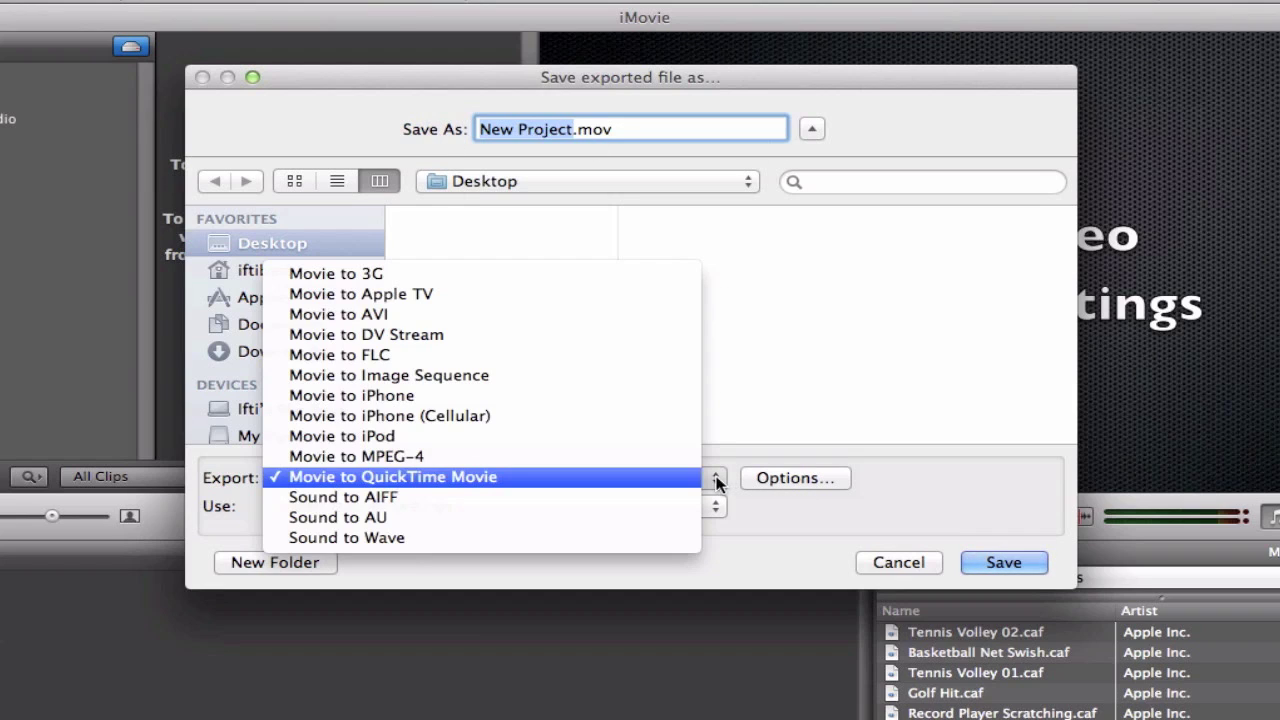
pyautogui.click(521, 480)
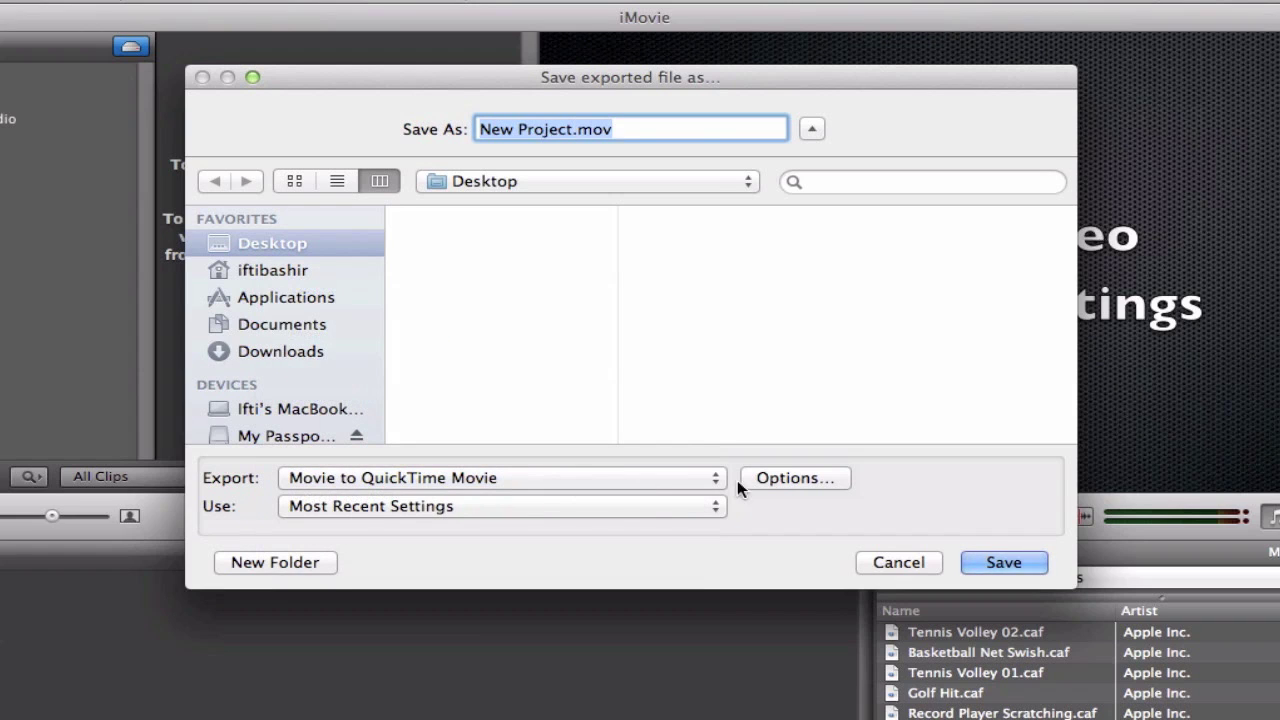
pyautogui.click(790, 479)
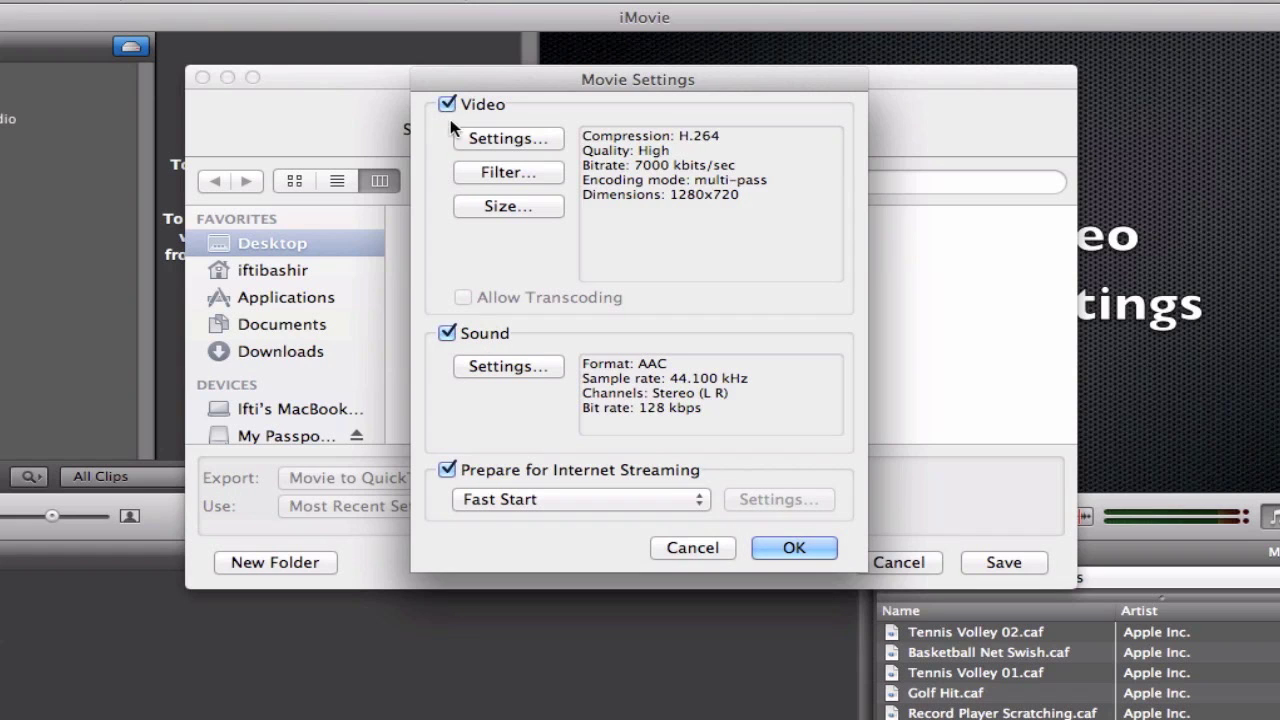
# Step: Keep H.264 at current frame rate with automatic key frames, no frame reordering, 7000 kbits/sec limit
pyautogui.click(500, 138)
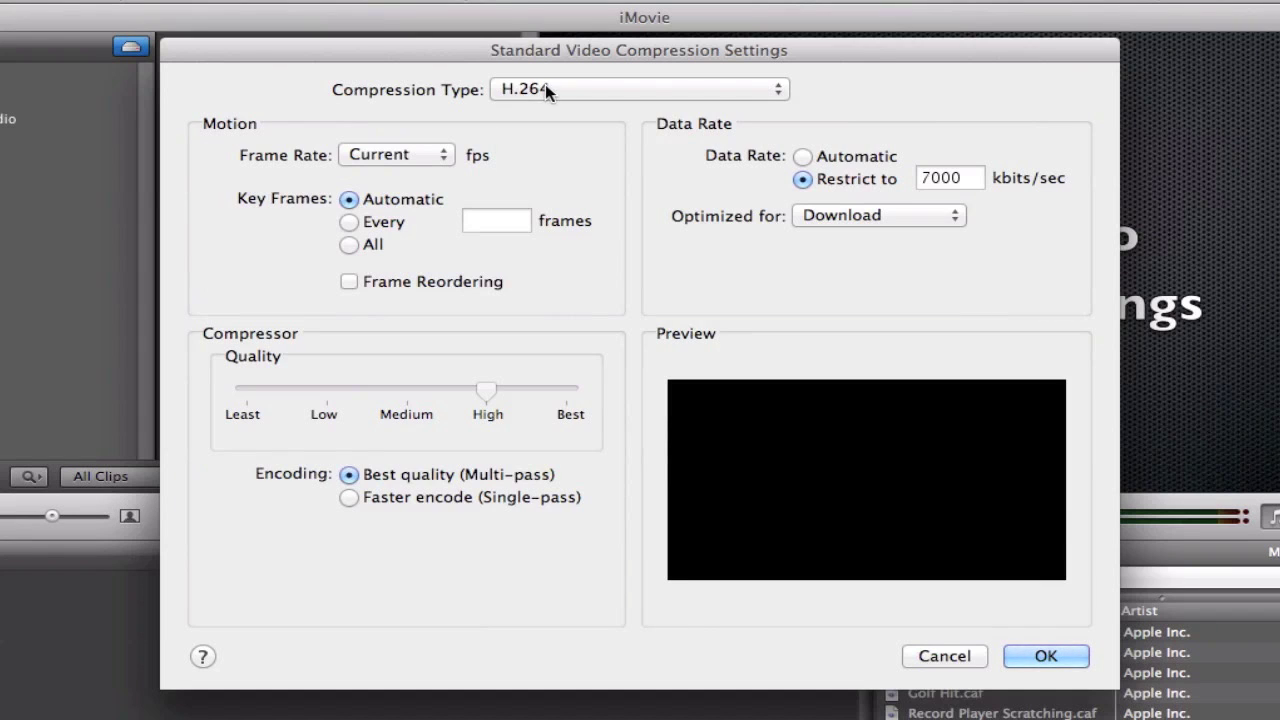
pyautogui.click(743, 88)
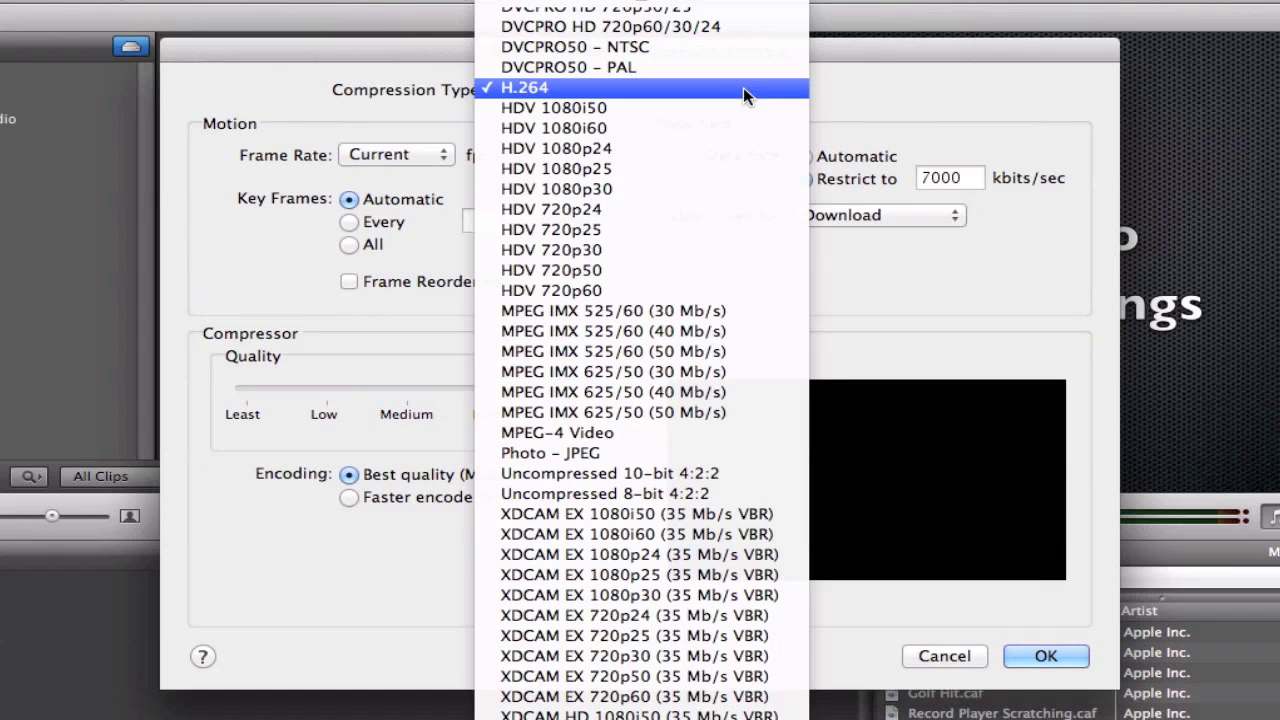
pyautogui.click(593, 88)
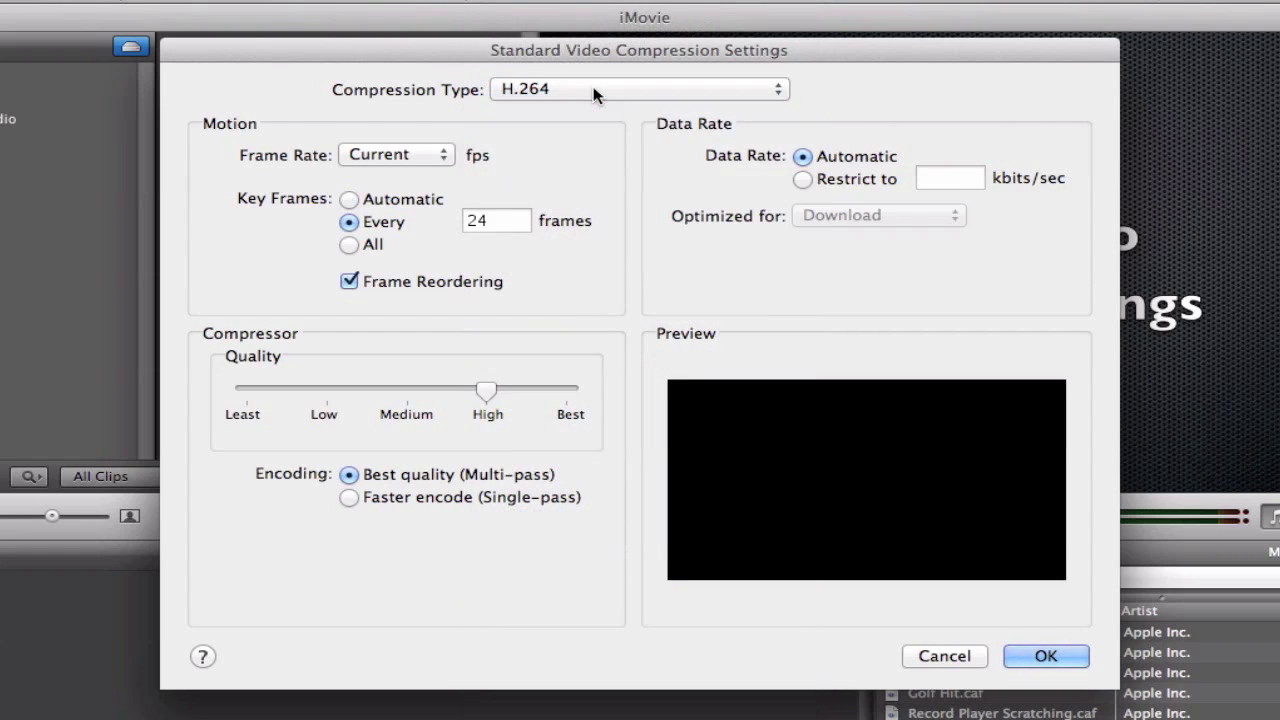
pyautogui.click(447, 158)
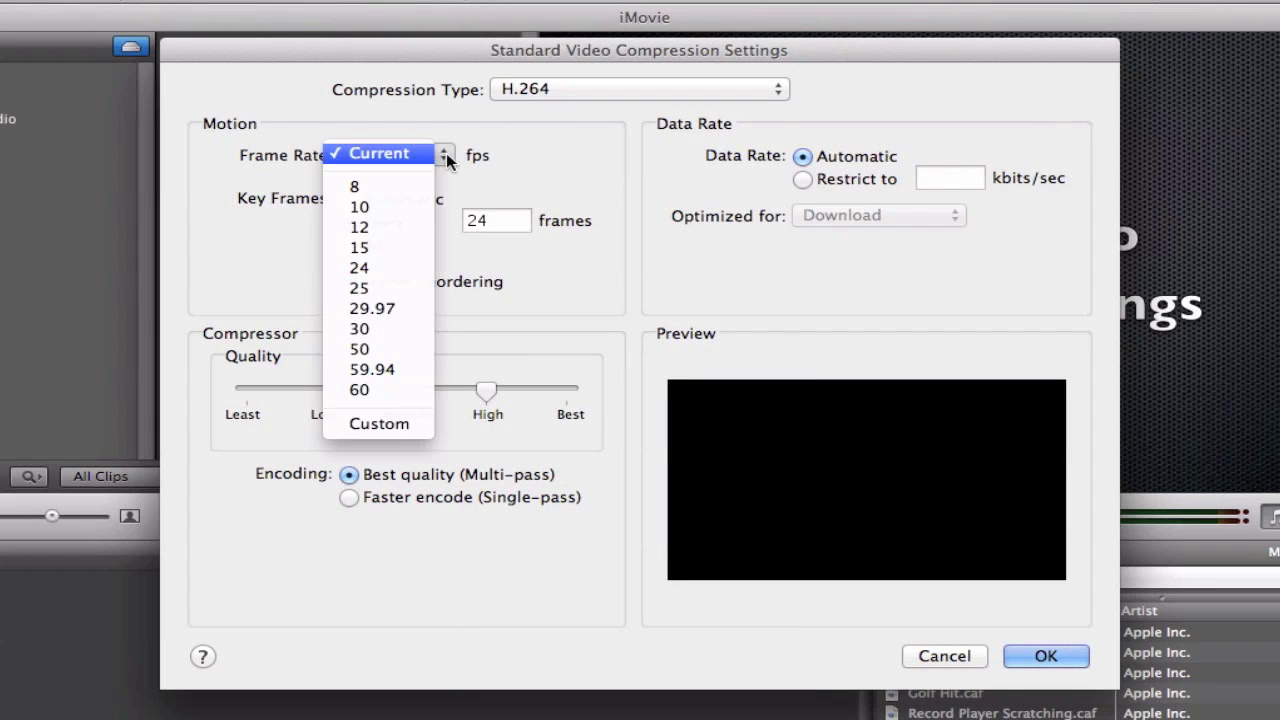
pyautogui.click(417, 153)
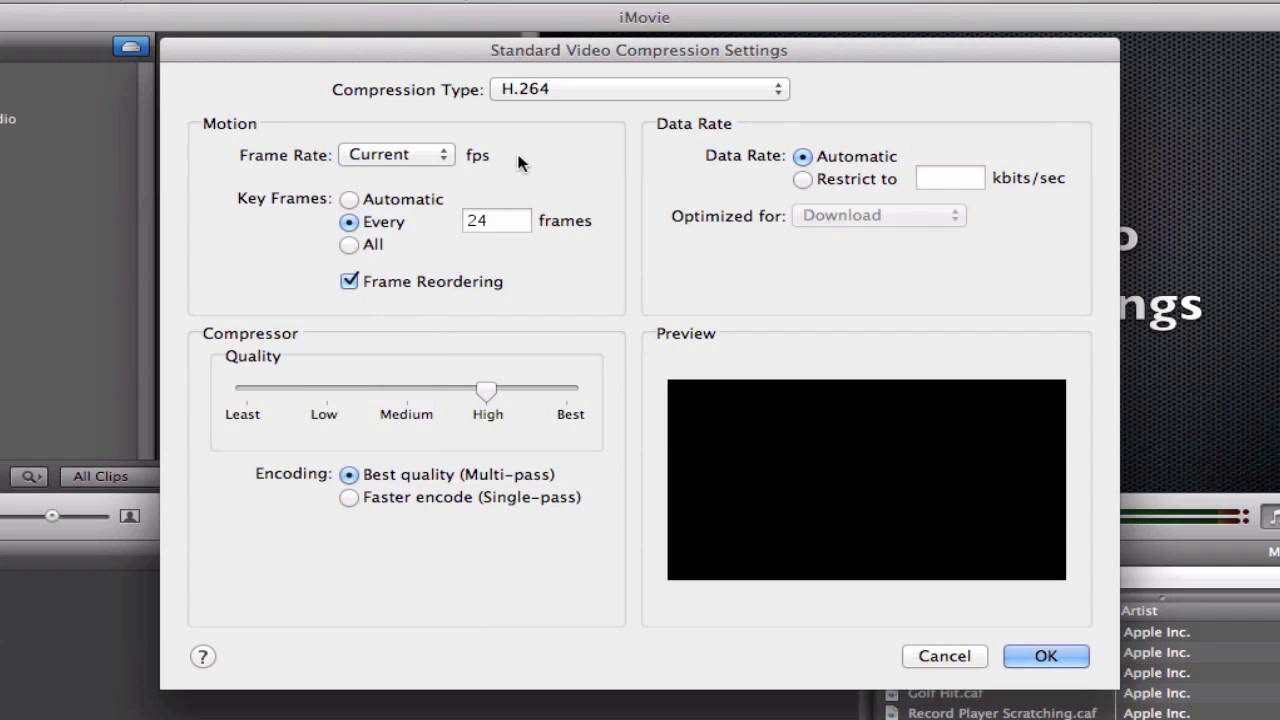
pyautogui.click(354, 201)
pyautogui.click(349, 283)
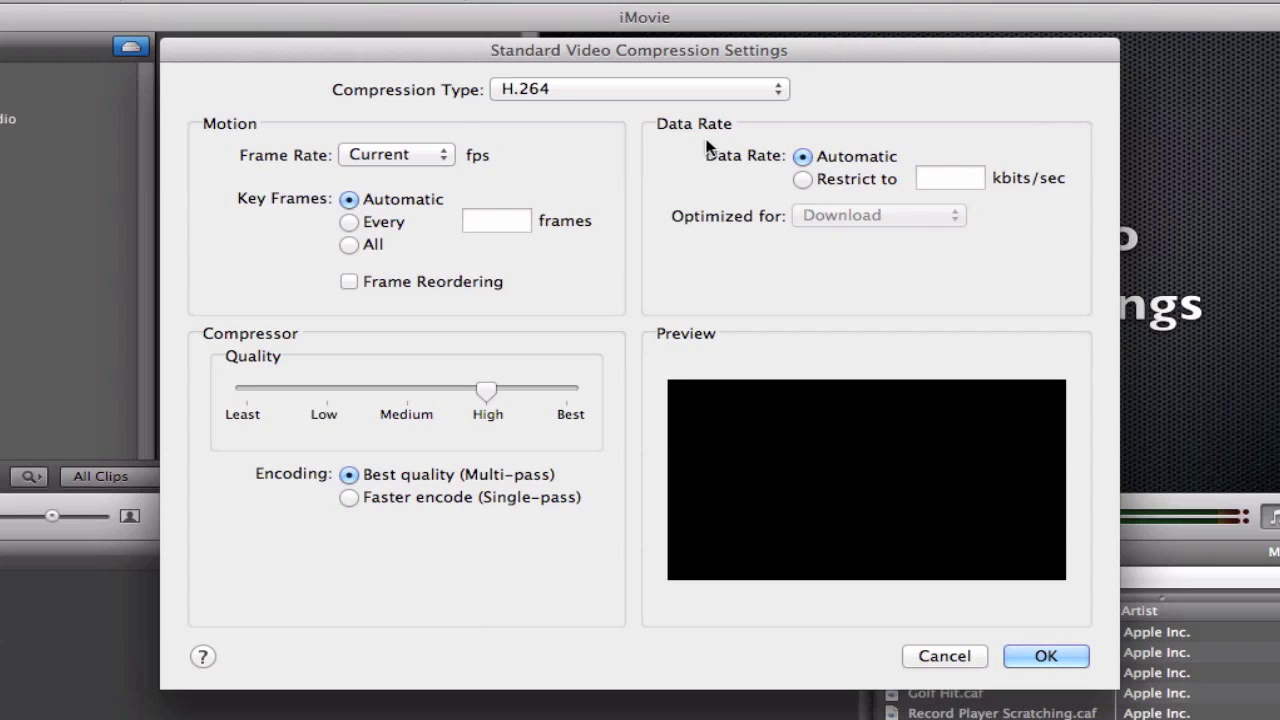
pyautogui.click(802, 179)
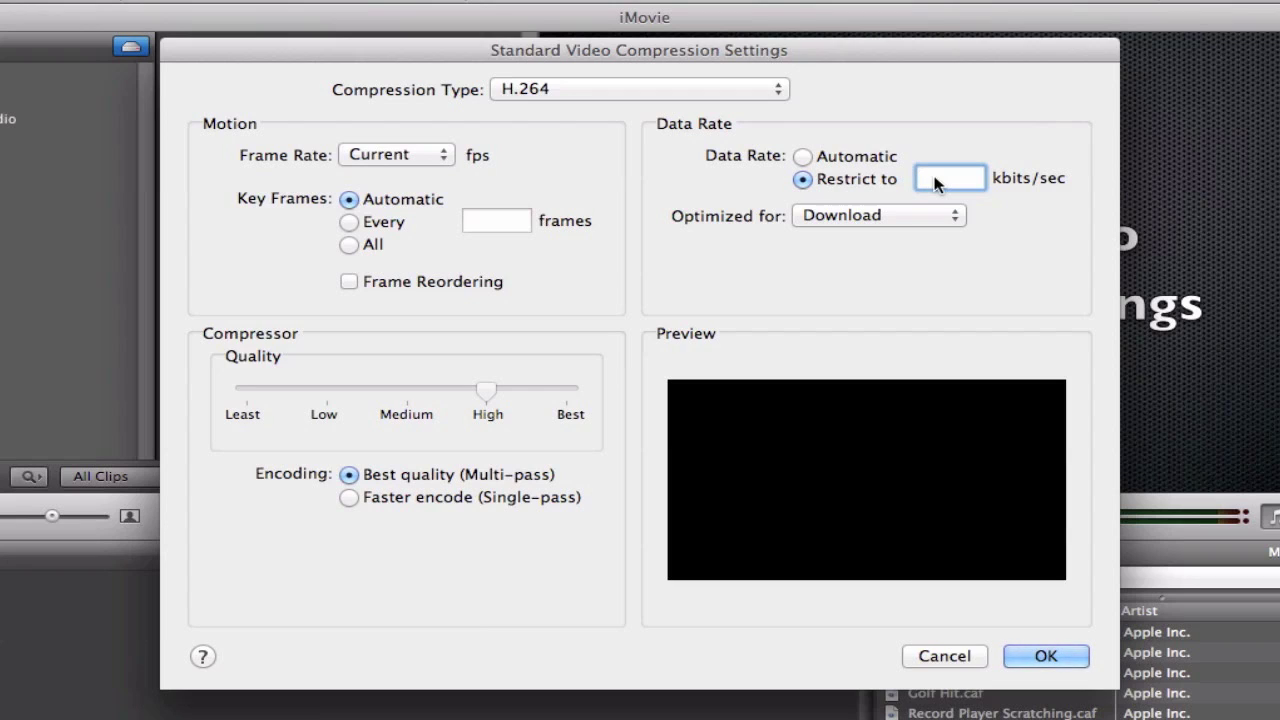
pyautogui.write('7000')
pyautogui.click(1024, 657)
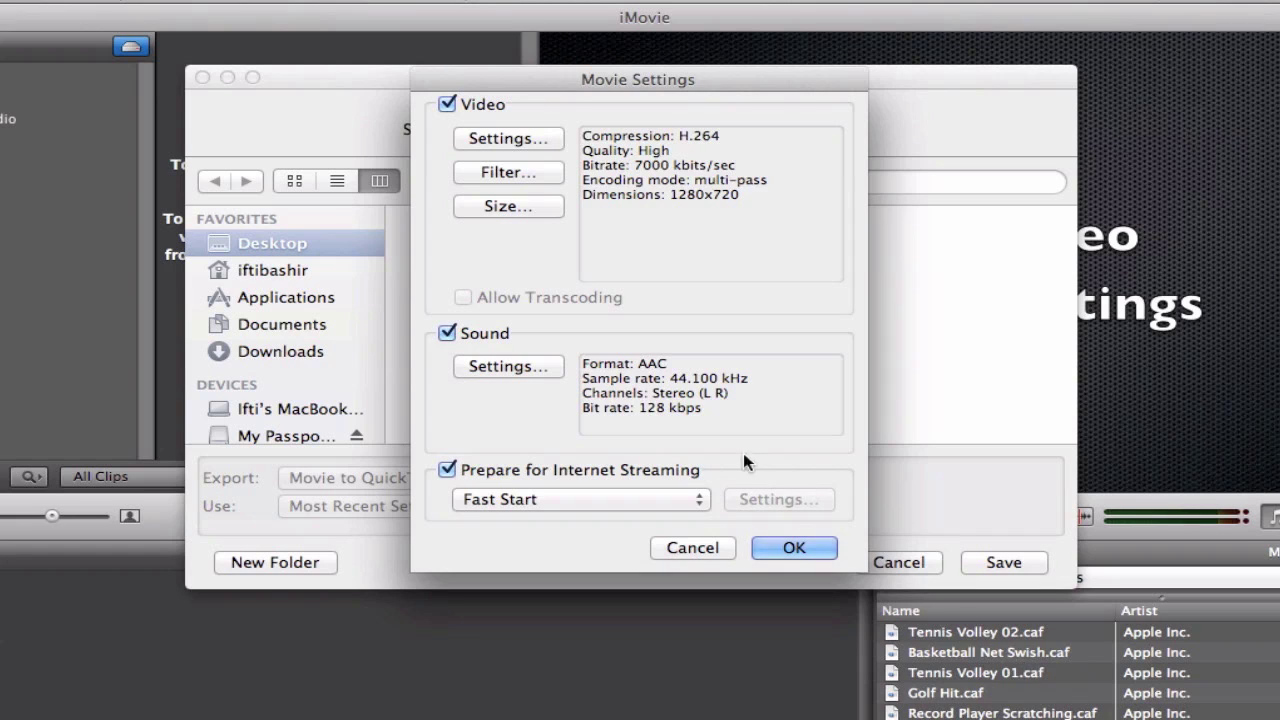
# Step: Browse the Special Effects, Sharpen and Filters categories, then cancel without applying any video filter
pyautogui.click(505, 174)
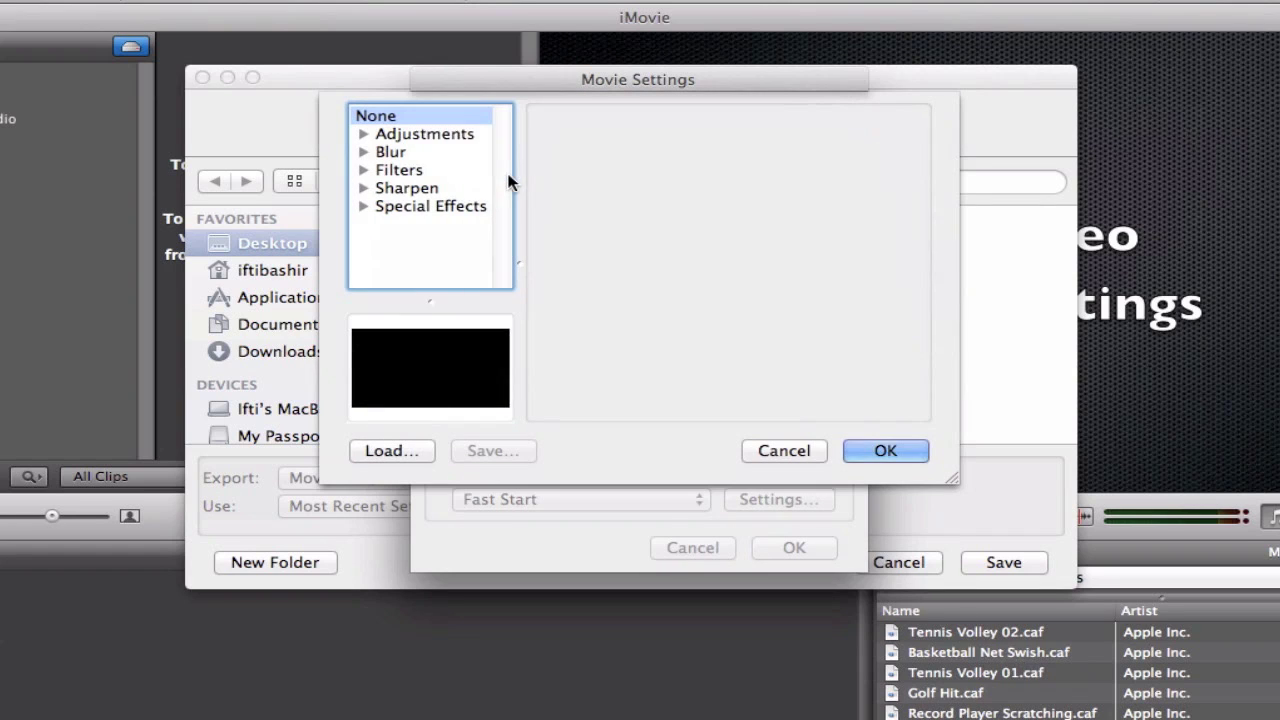
pyautogui.click(365, 207)
pyautogui.click(365, 207)
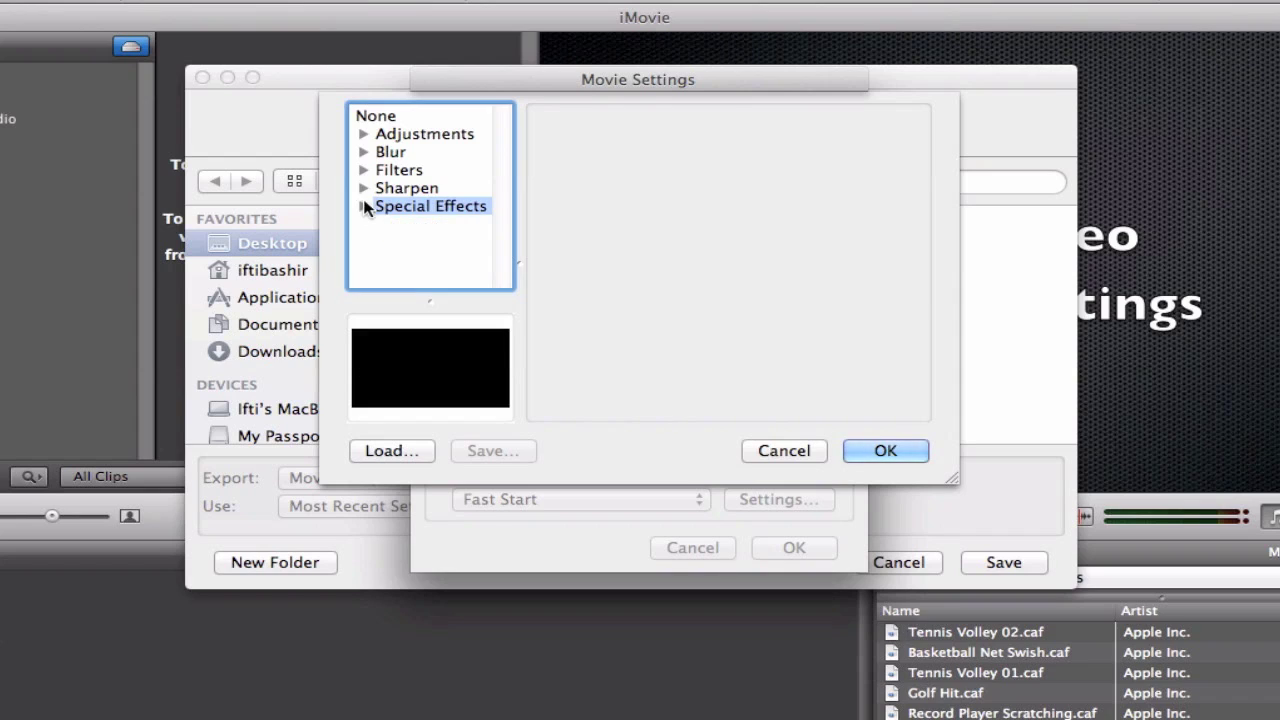
pyautogui.click(366, 189)
pyautogui.click(364, 189)
pyautogui.click(364, 189)
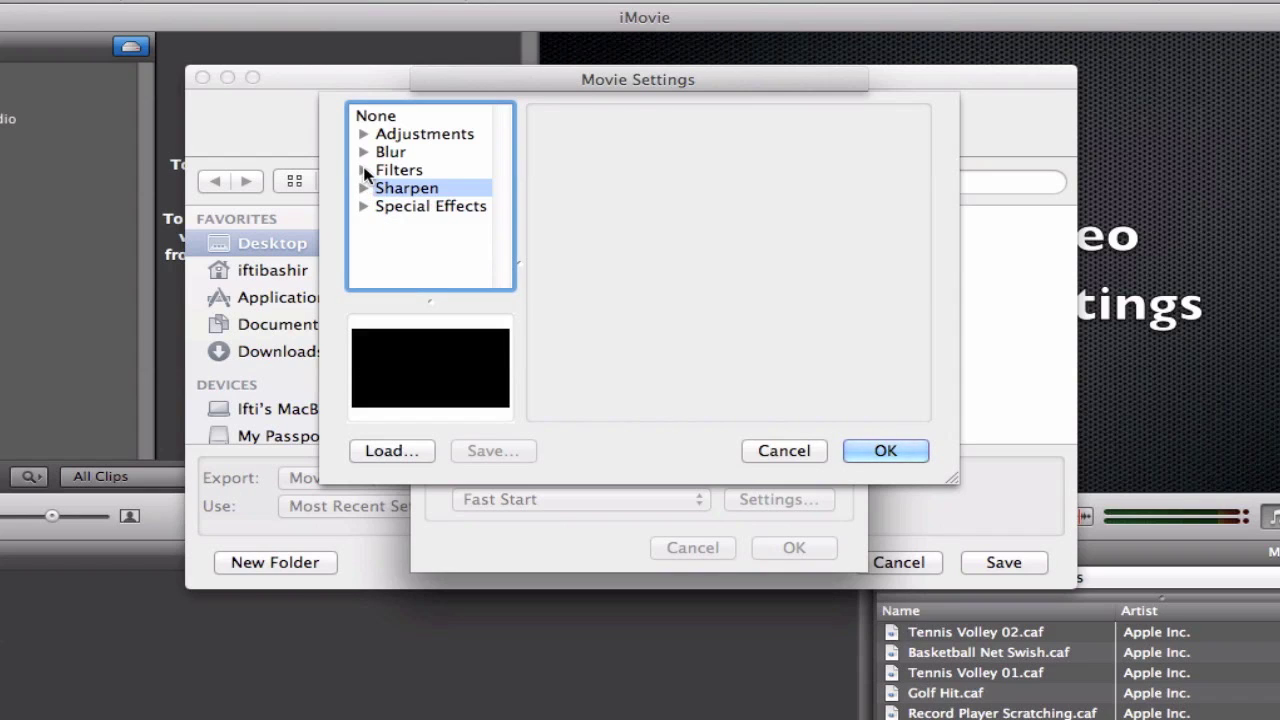
pyautogui.click(364, 172)
pyautogui.click(364, 172)
pyautogui.click(365, 172)
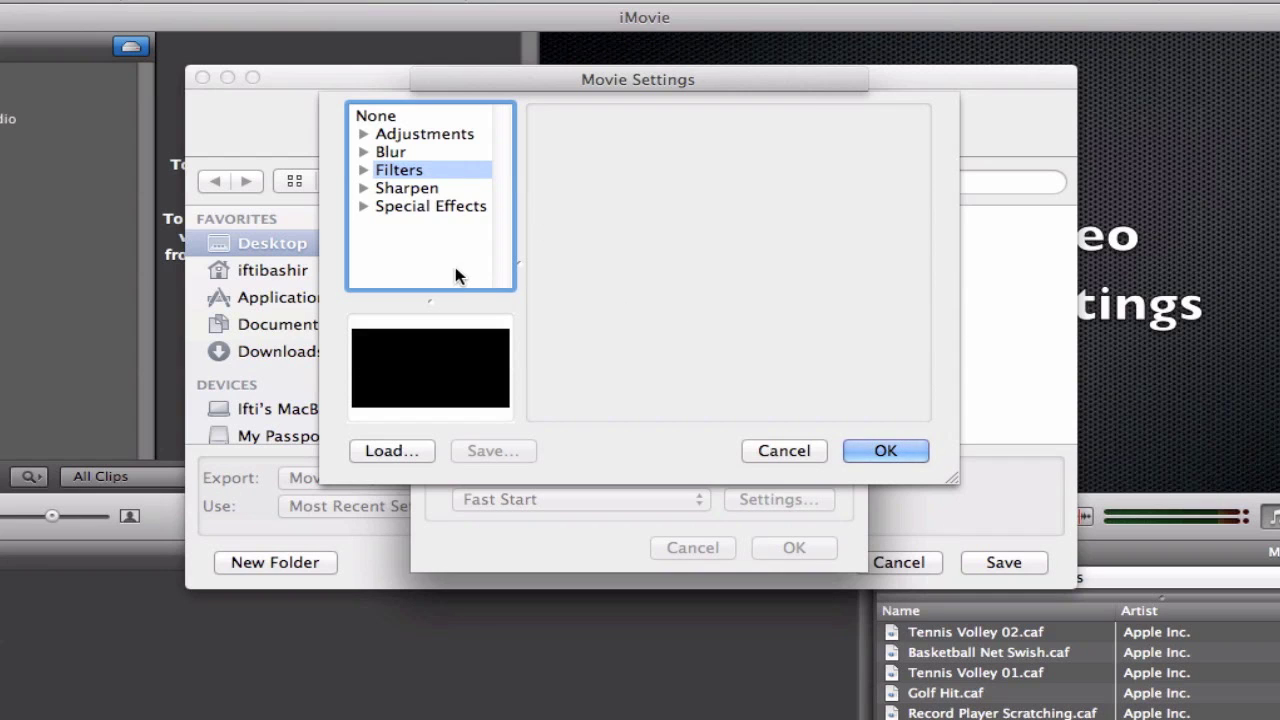
pyautogui.click(779, 450)
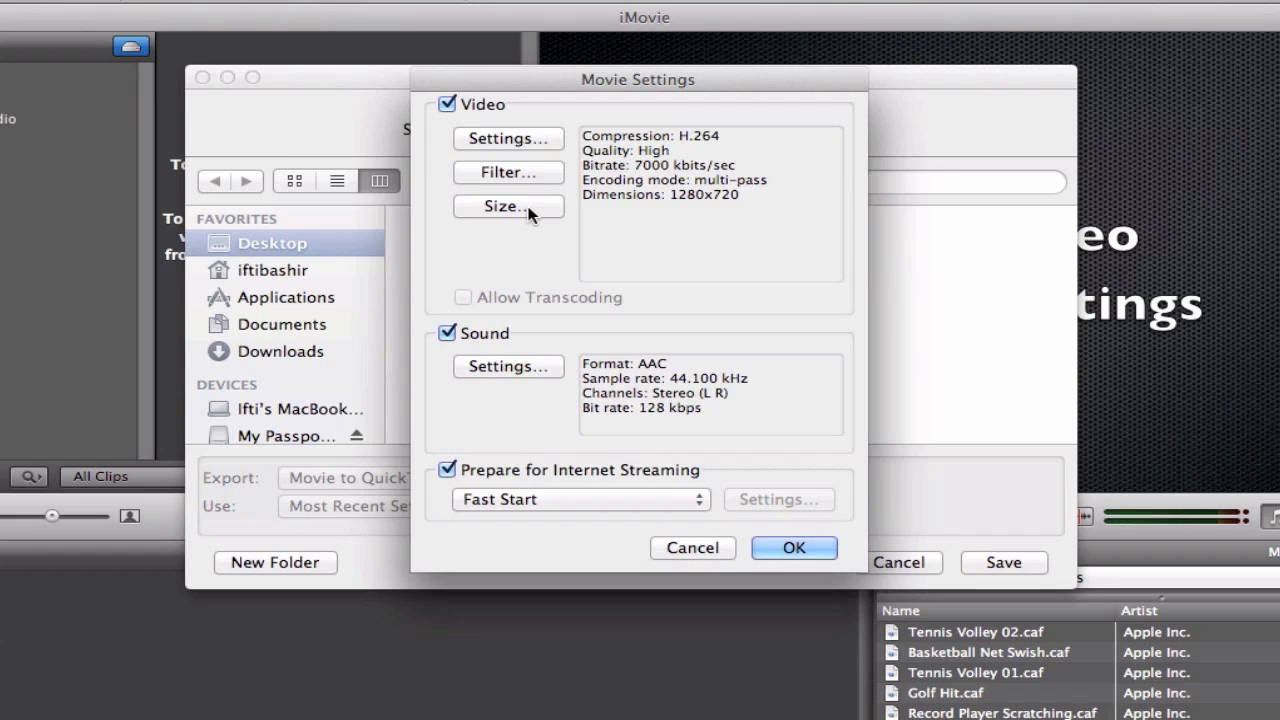
pyautogui.click(530, 212)
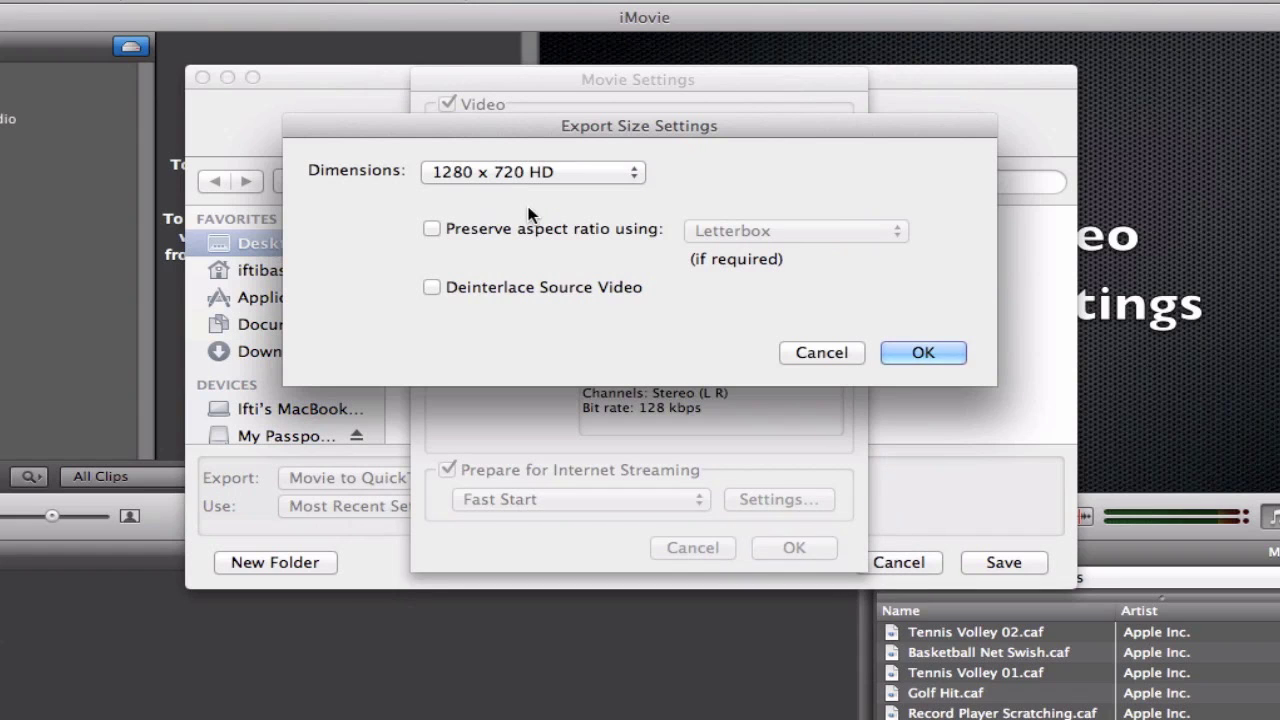
# Step: Confirm 1280 x 720 HD export dimensions with Deinterlace Source Video left off
pyautogui.click(636, 176)
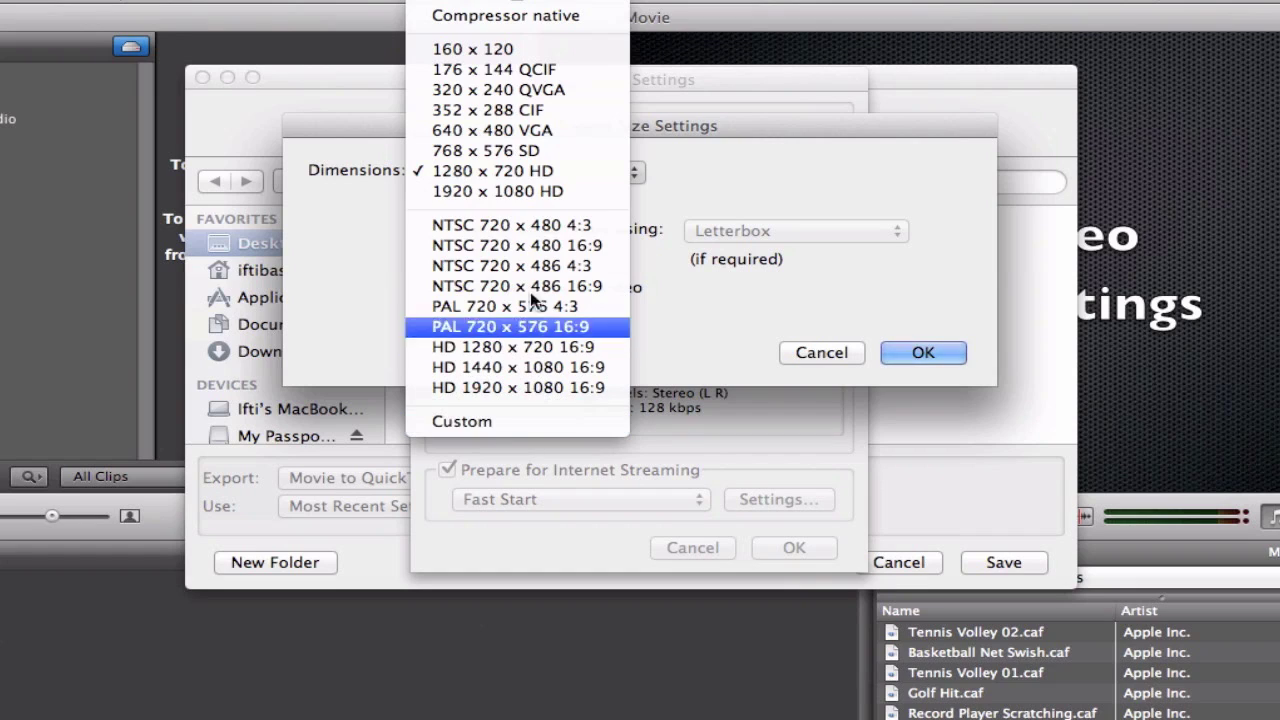
pyautogui.click(565, 171)
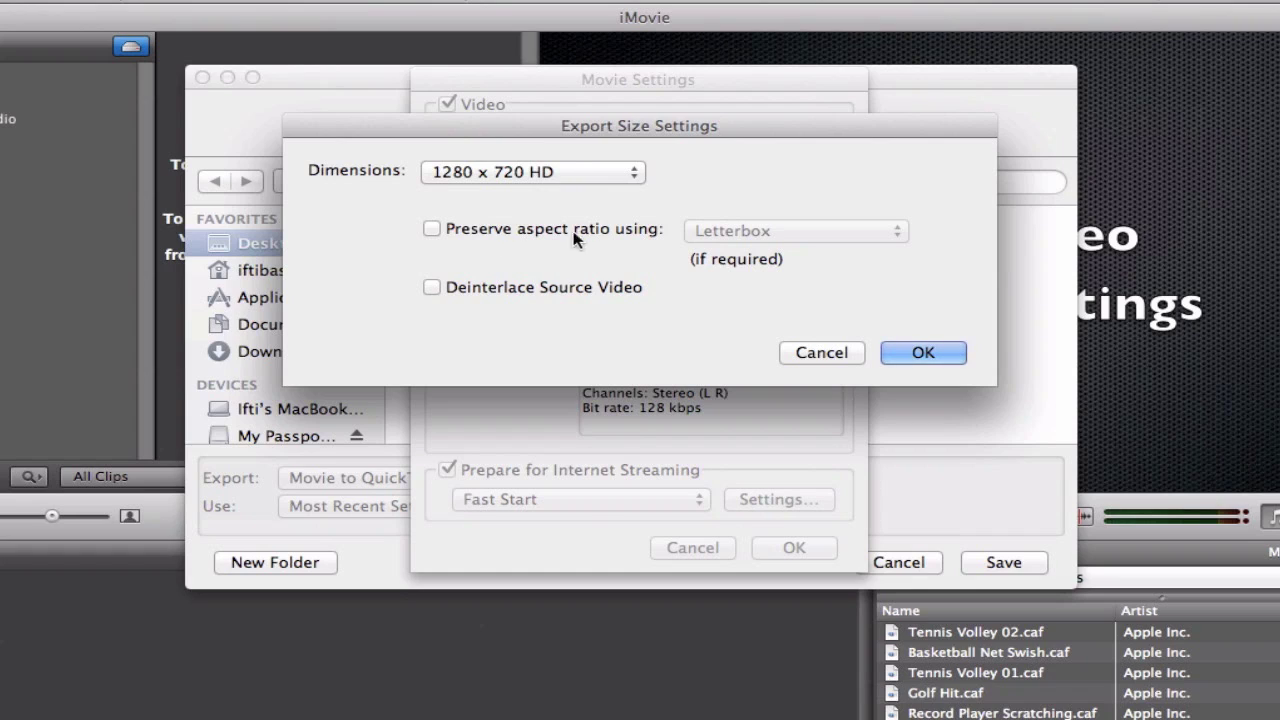
pyautogui.click(436, 287)
pyautogui.click(436, 287)
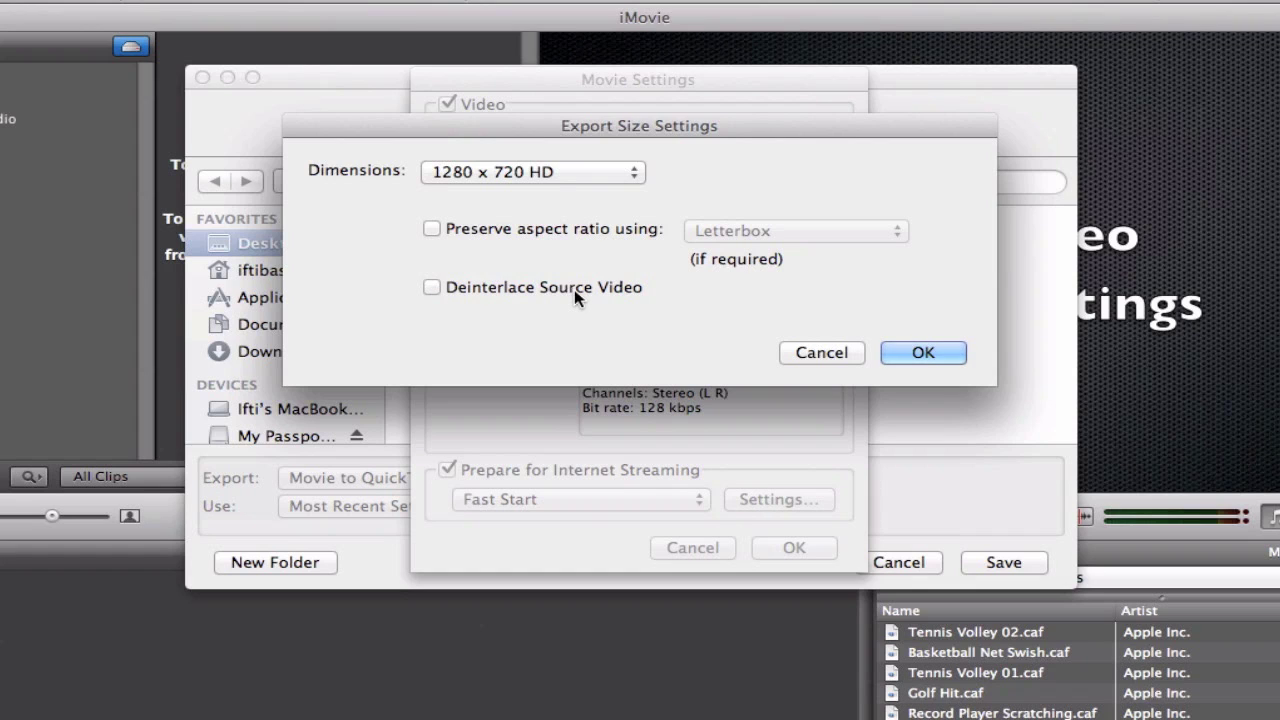
pyautogui.click(920, 355)
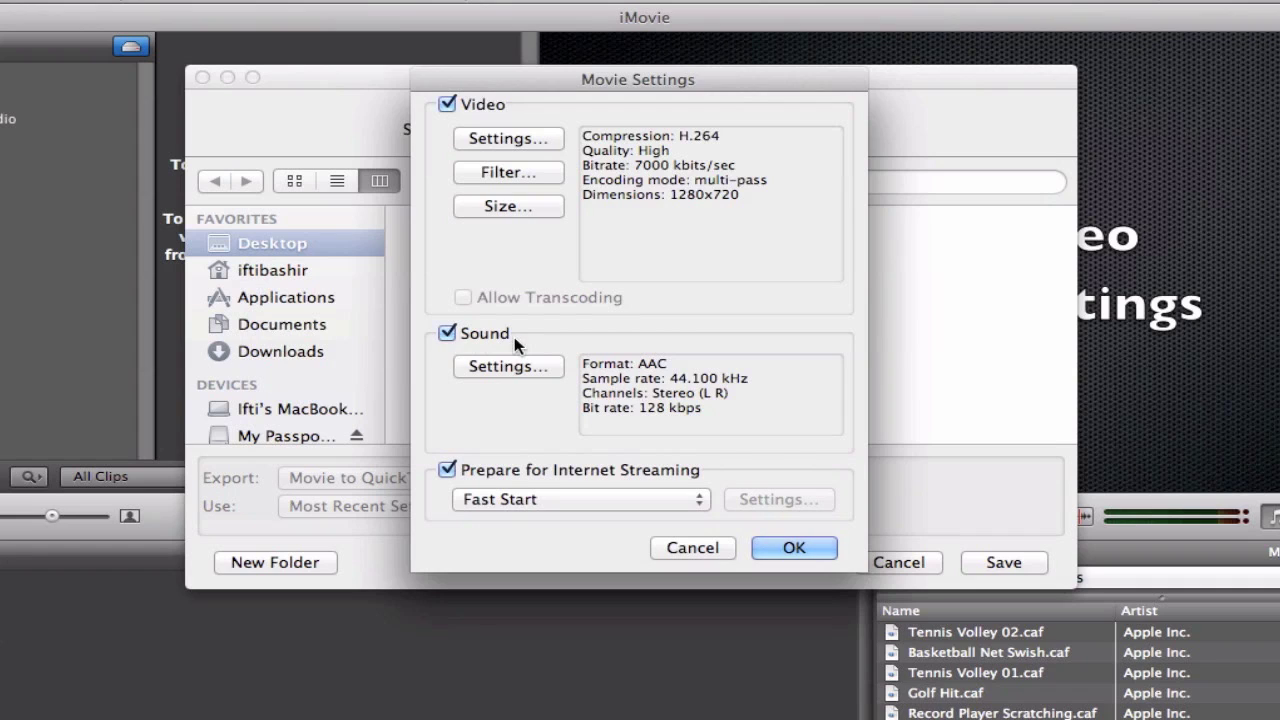
# Step: Set the sound format to AAC stereo at a 44.100 kHz sample rate
pyautogui.click(510, 369)
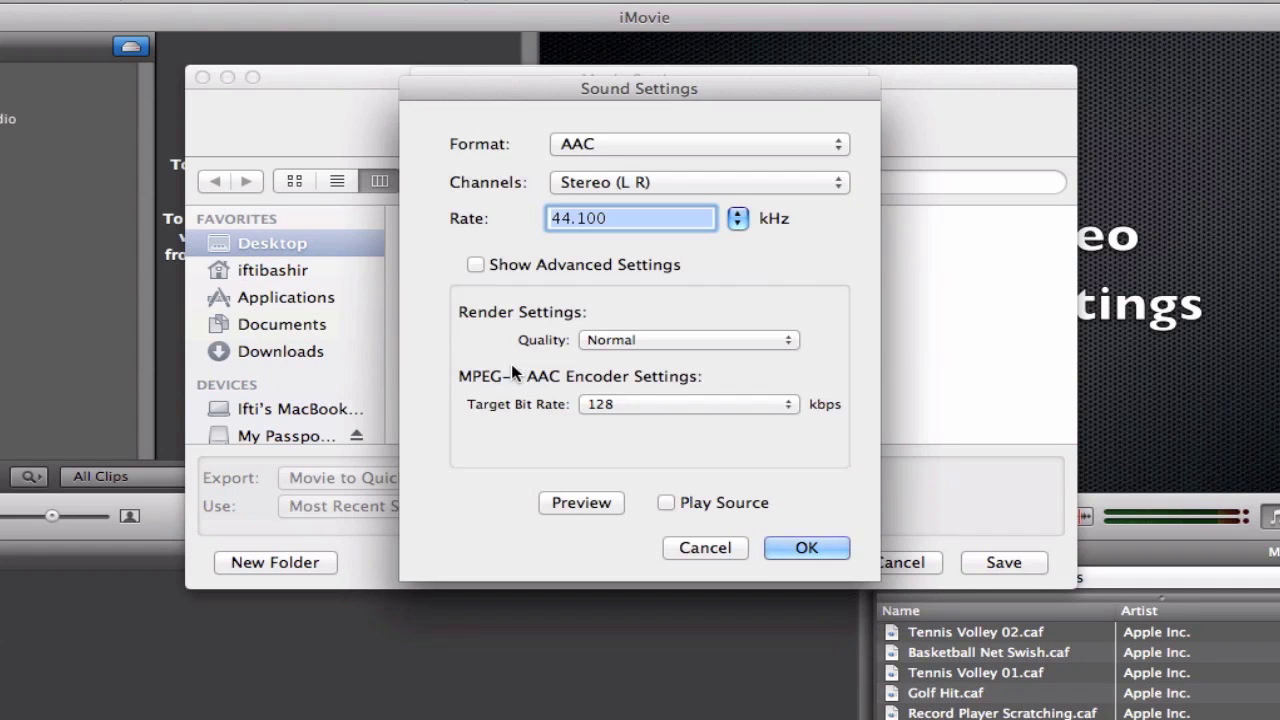
pyautogui.click(840, 145)
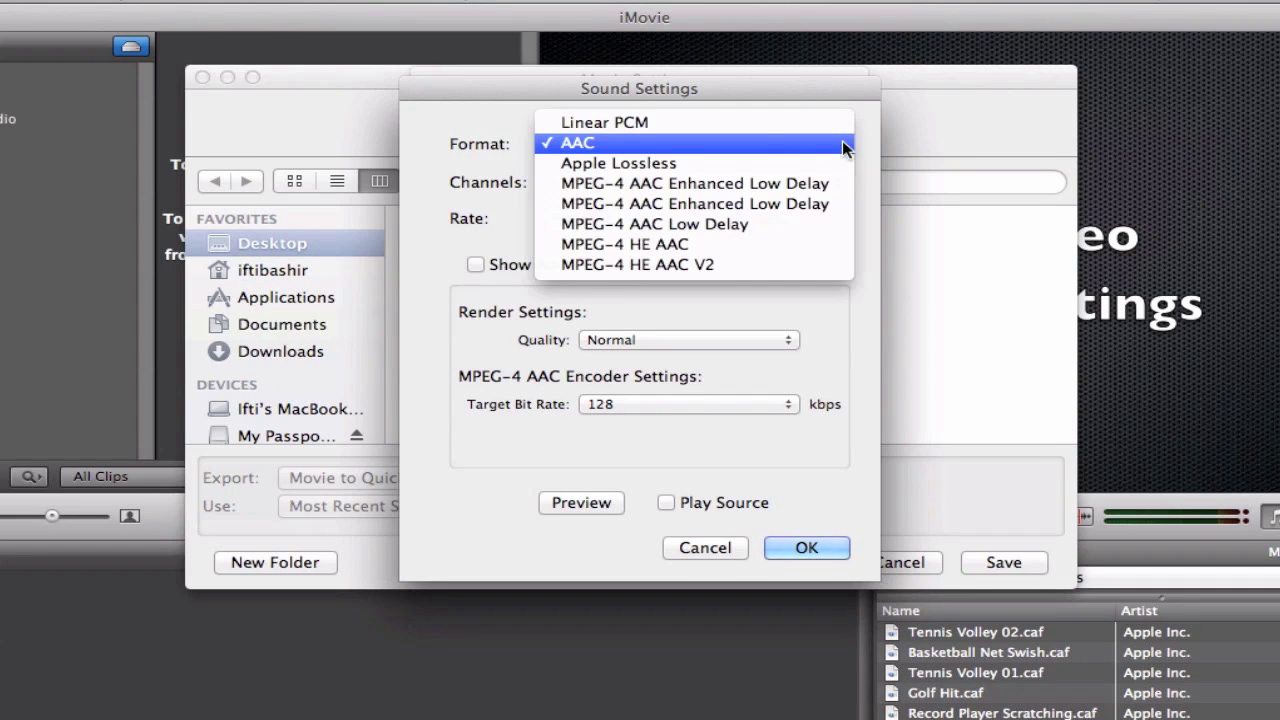
pyautogui.click(742, 124)
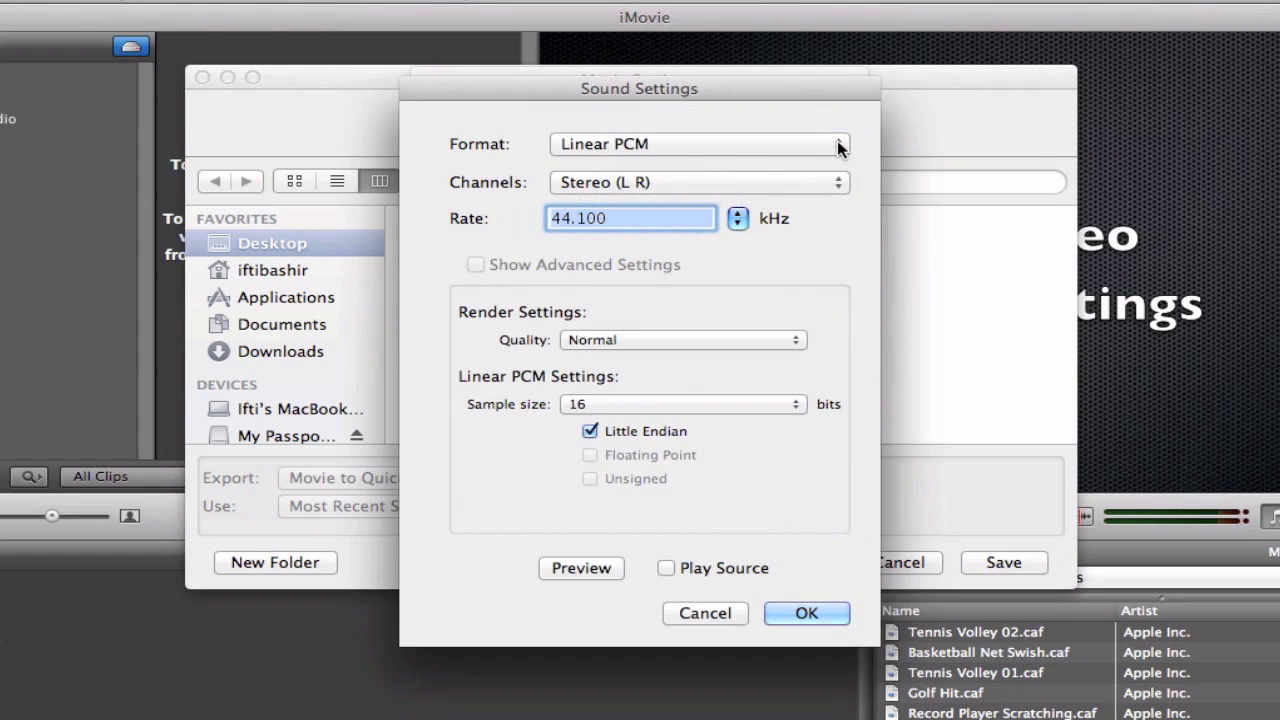
pyautogui.click(840, 145)
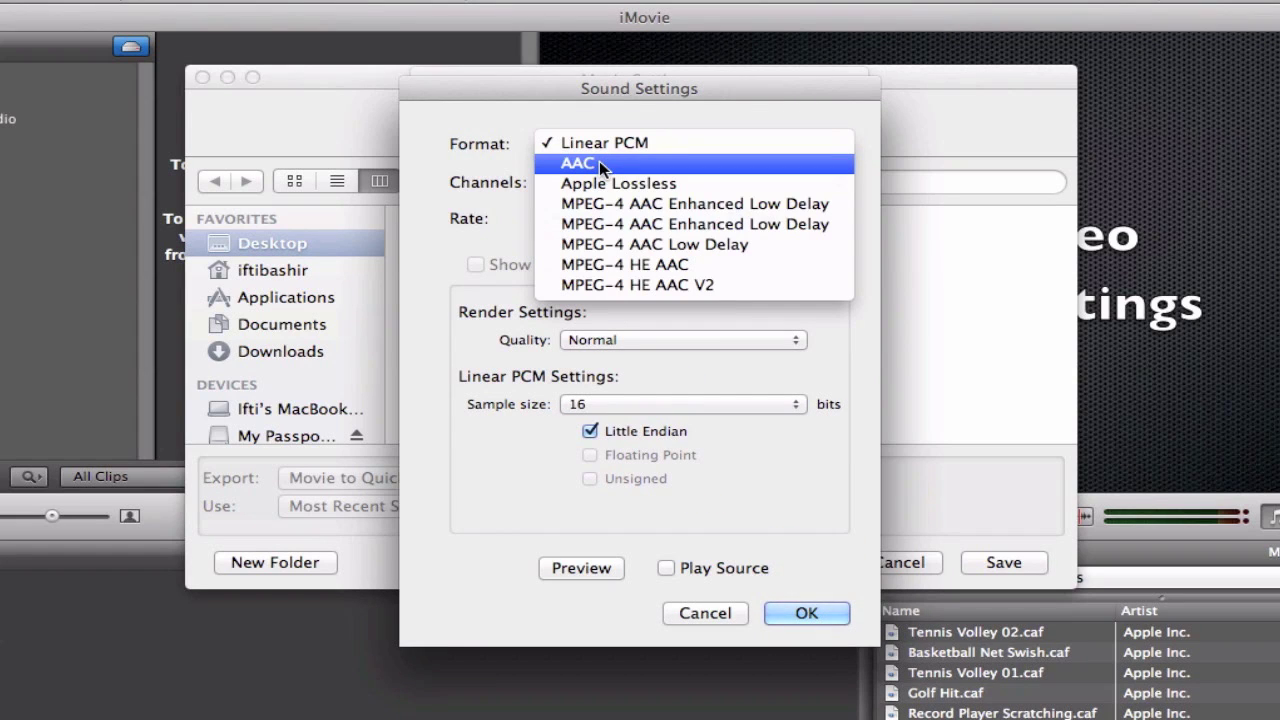
pyautogui.click(599, 161)
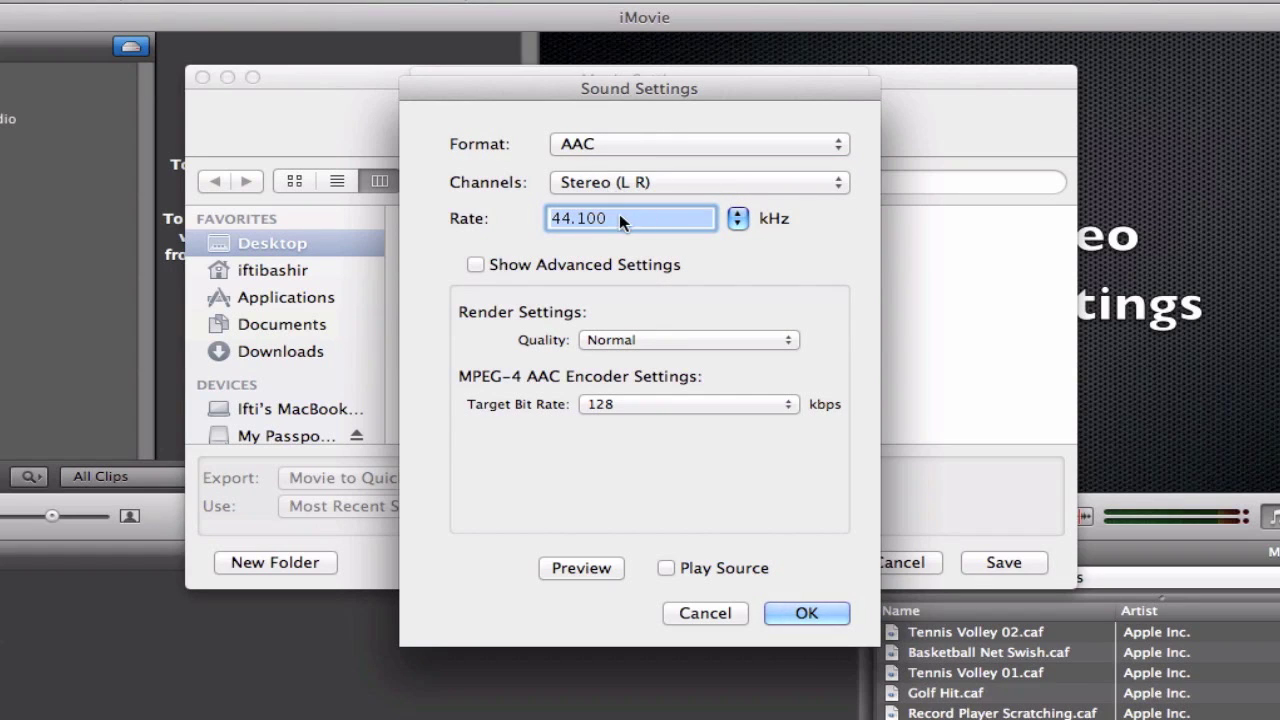
pyautogui.click(738, 217)
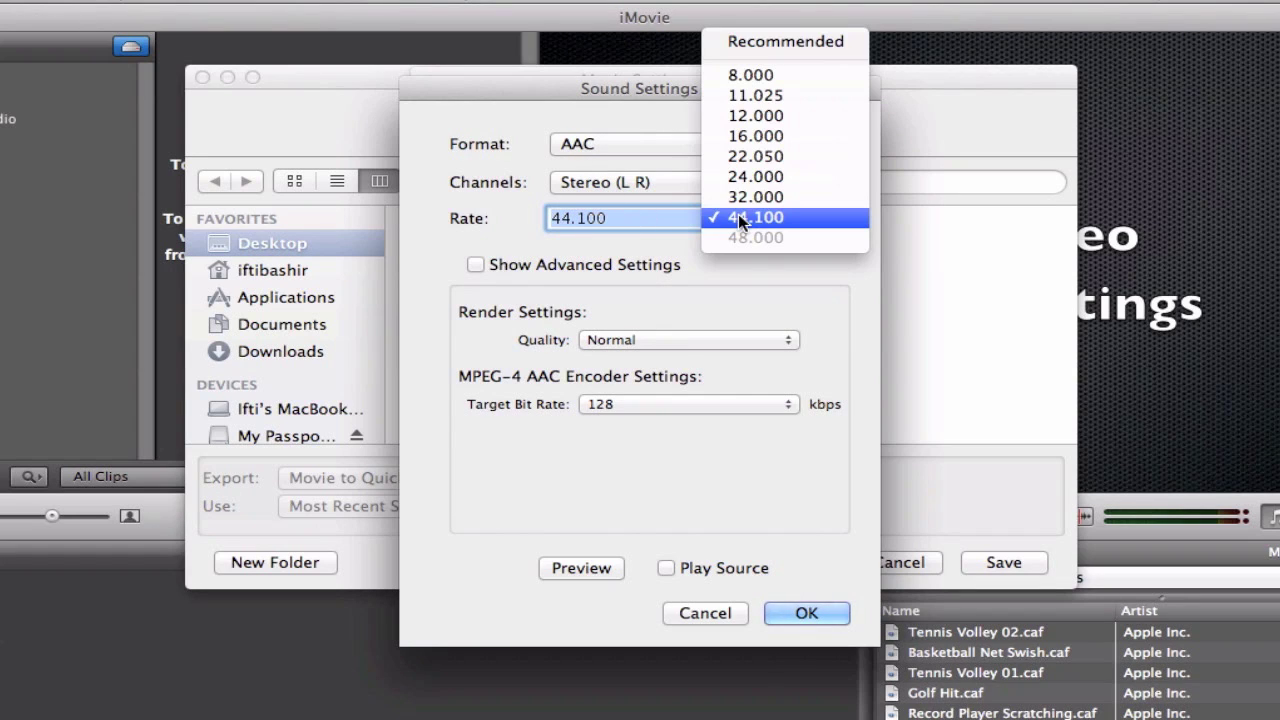
pyautogui.click(791, 217)
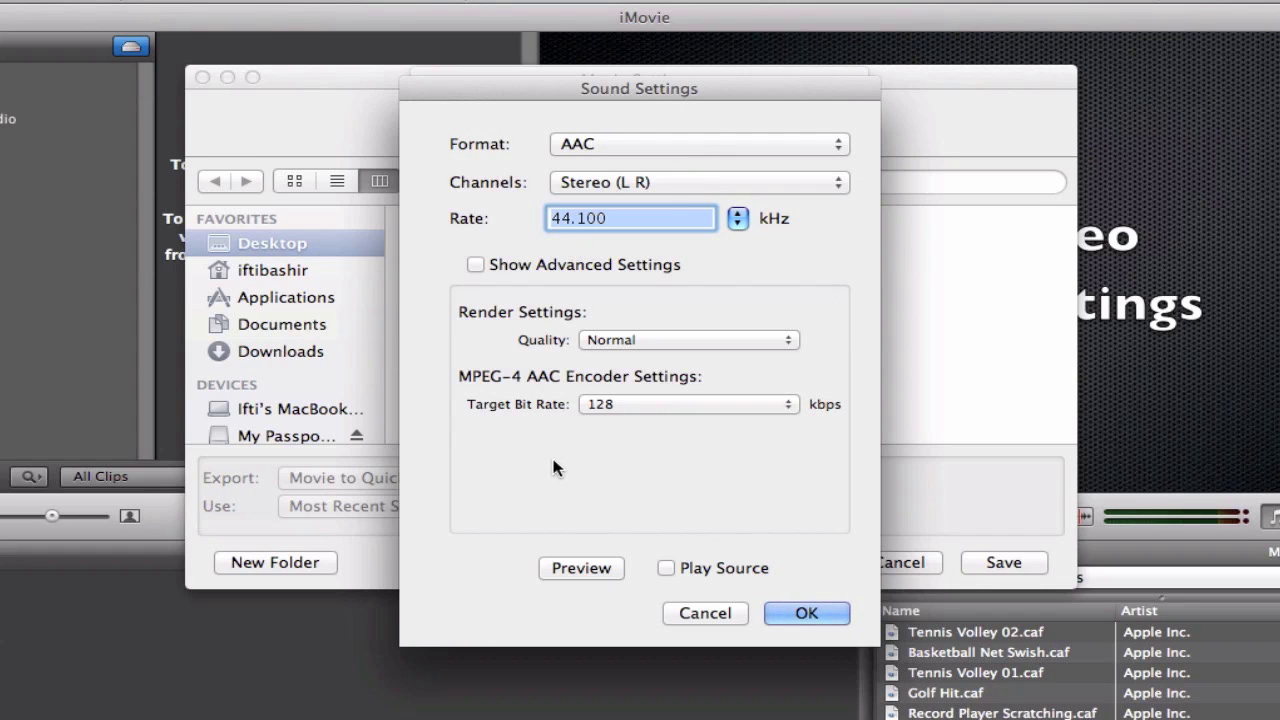
pyautogui.click(808, 613)
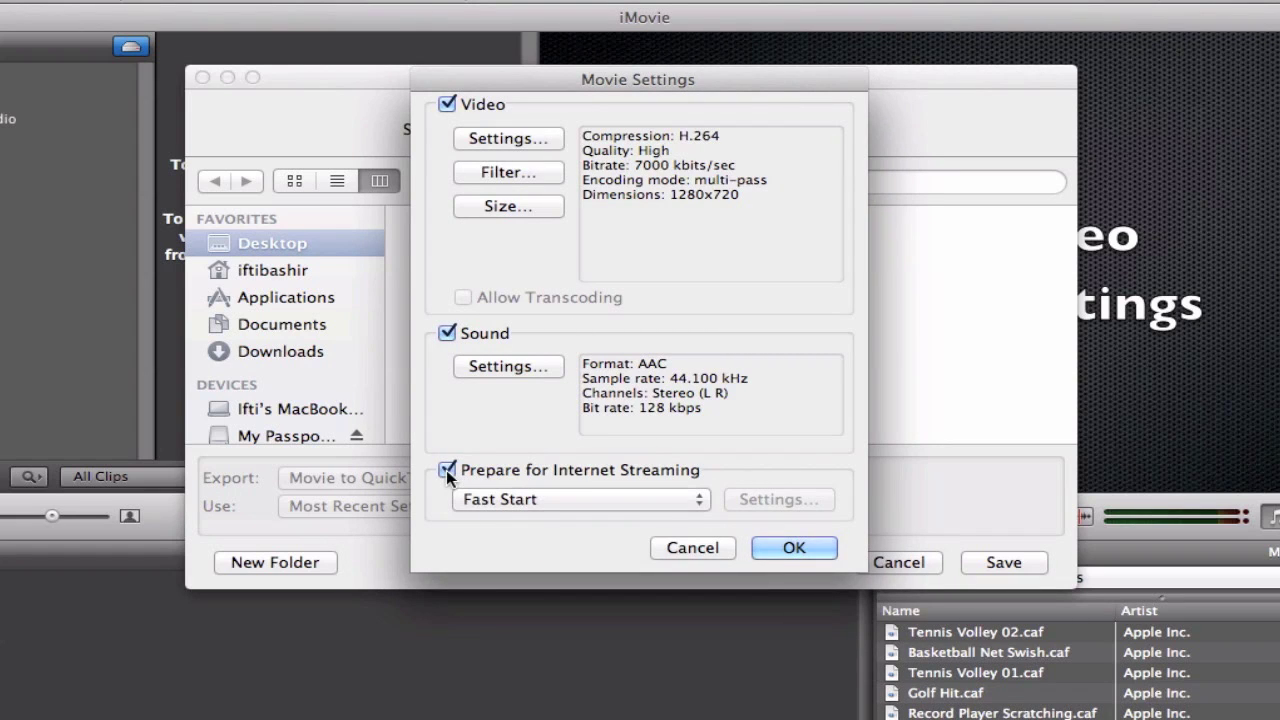
# Step: Keep Fast Start internet streaming preparation and accept the movie settings
pyautogui.click(699, 500)
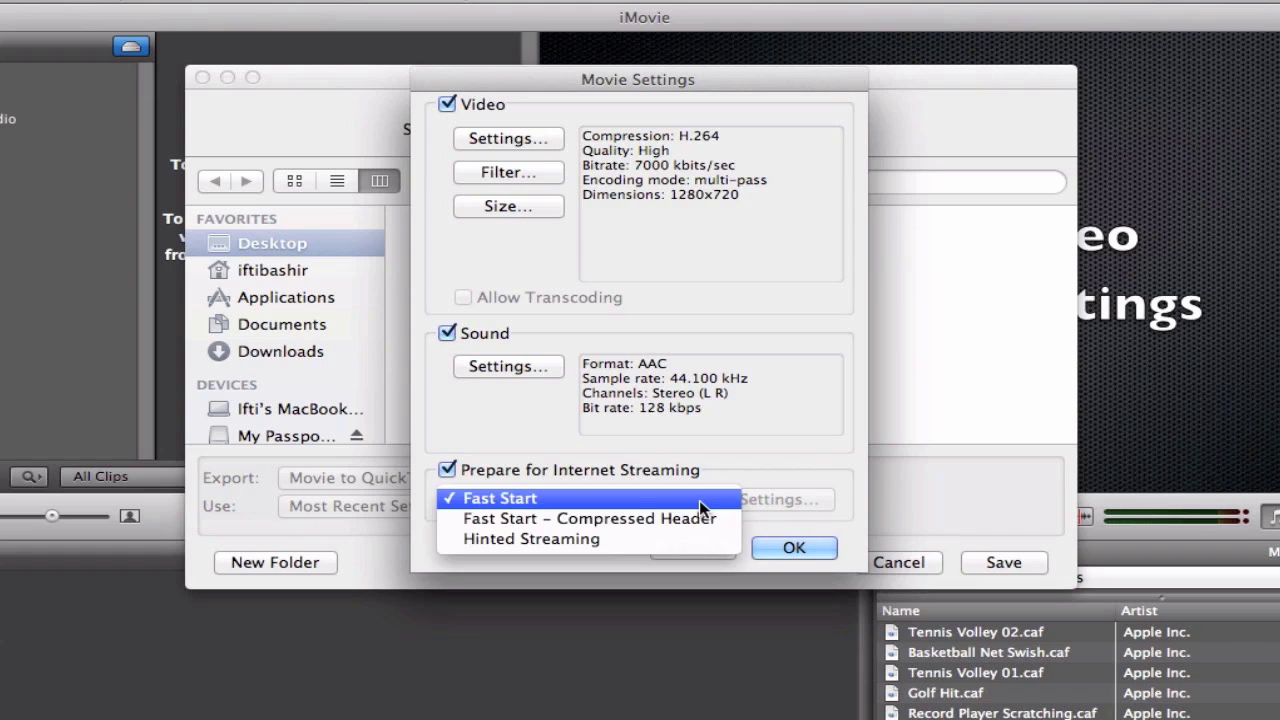
pyautogui.click(648, 498)
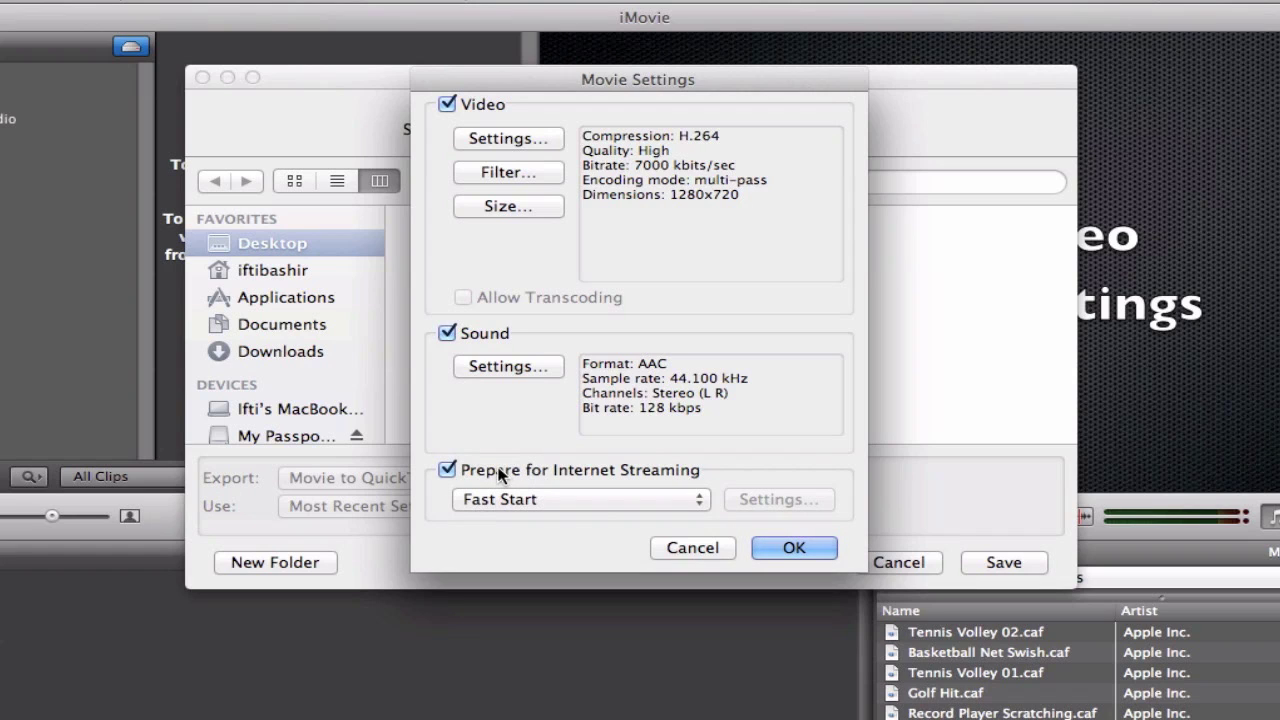
pyautogui.click(775, 550)
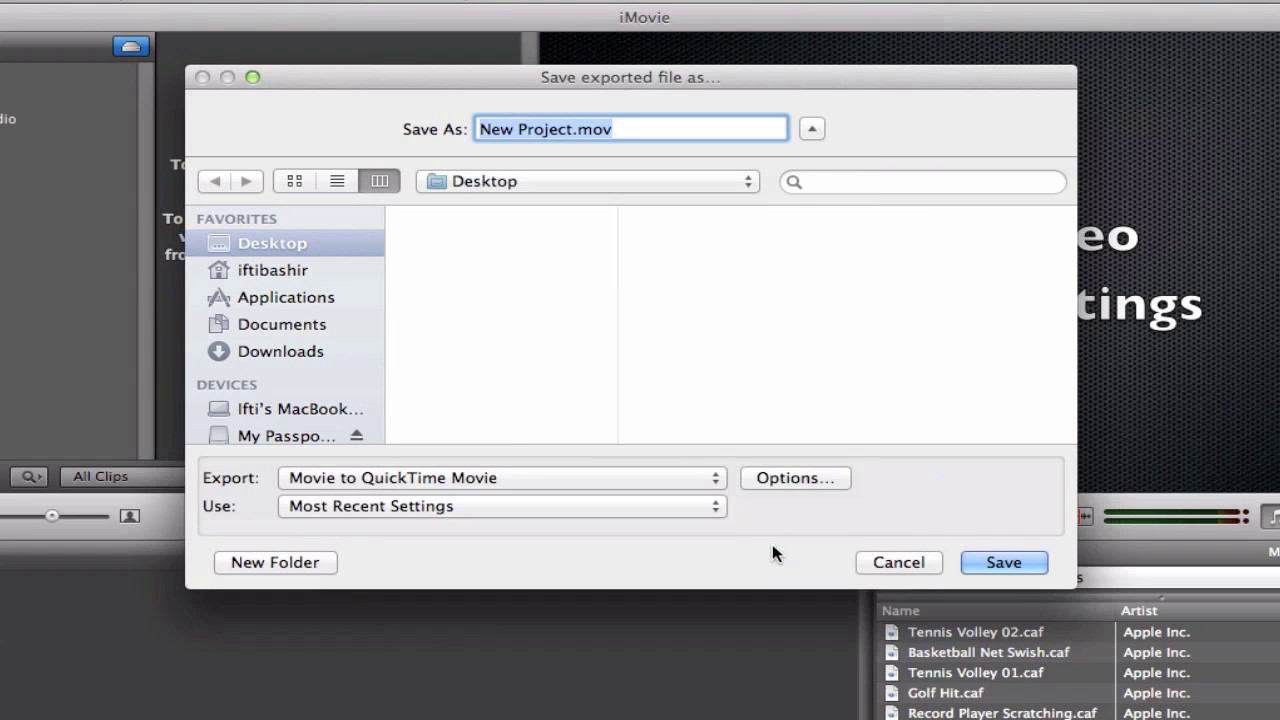